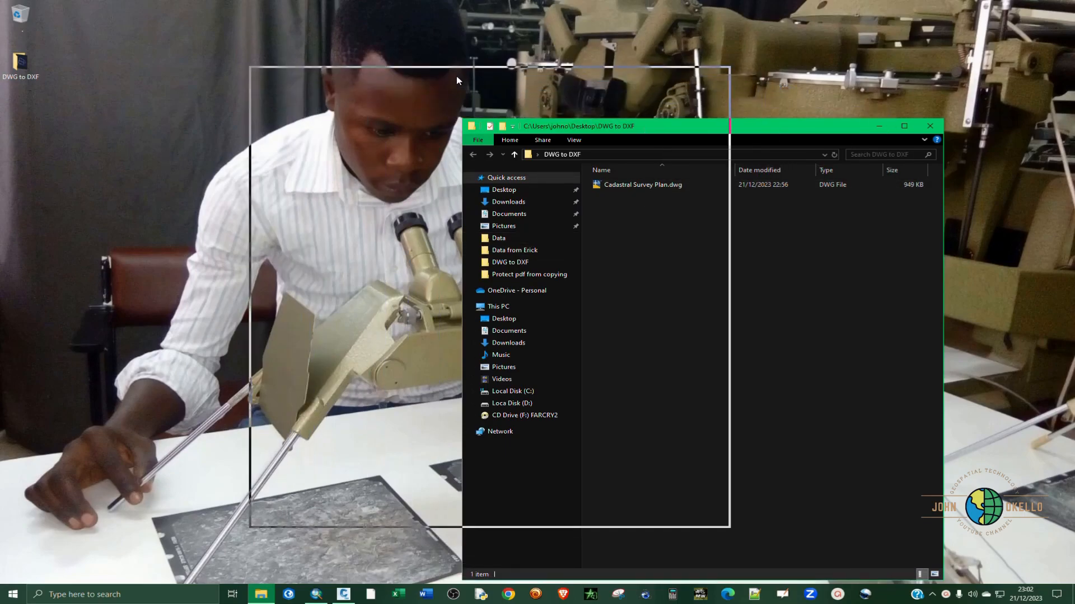
# - Move the DWG to DXF folder window aside to view Cadastral Survey Plan.dwg
pyautogui.moveTo(645, 131); pyautogui.dragTo(432, 78)
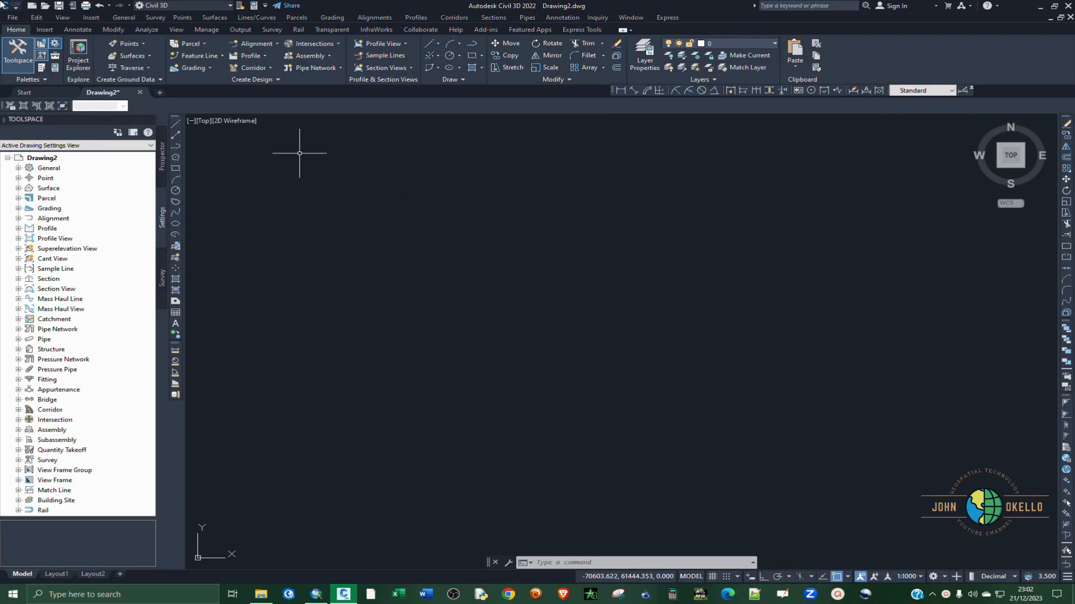
# - Open Cadastral Survey Plan.dwg from the DWG to DXF folder via File > Open
pyautogui.click(16, 18)
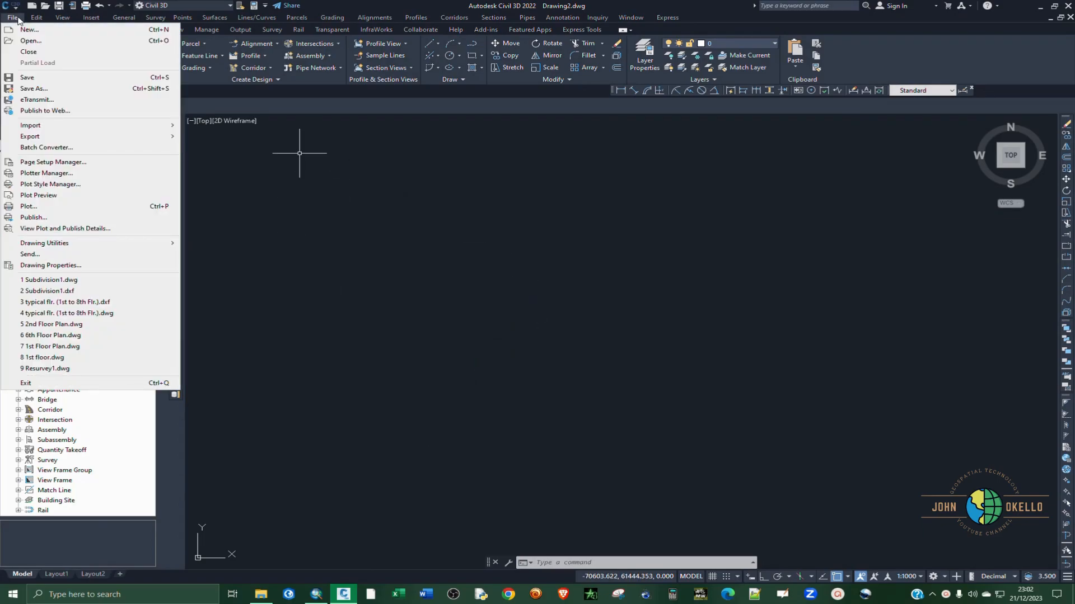
pyautogui.click(30, 40)
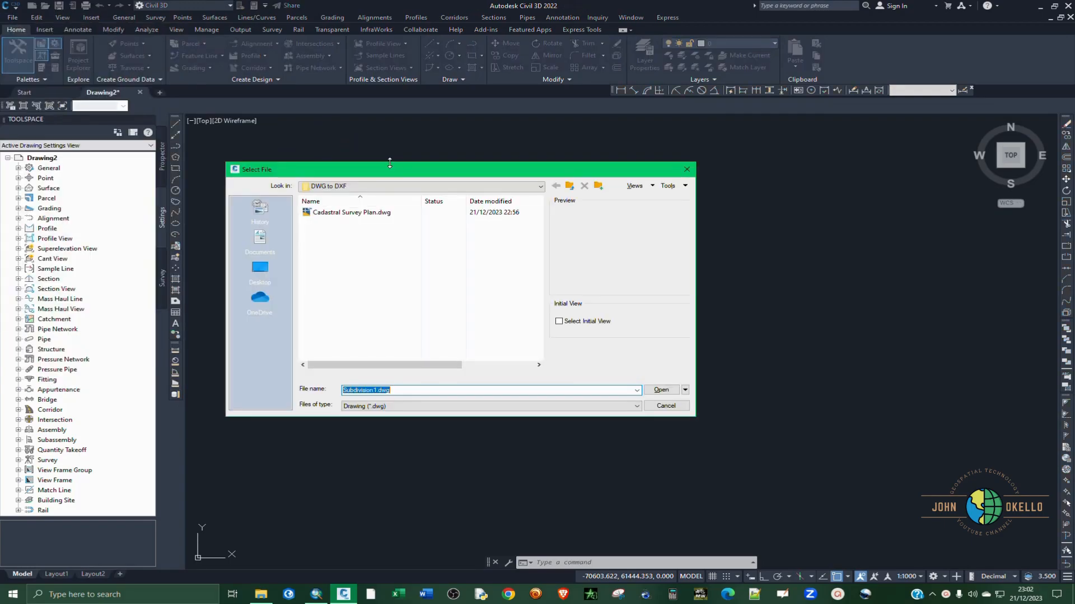
pyautogui.click(361, 212)
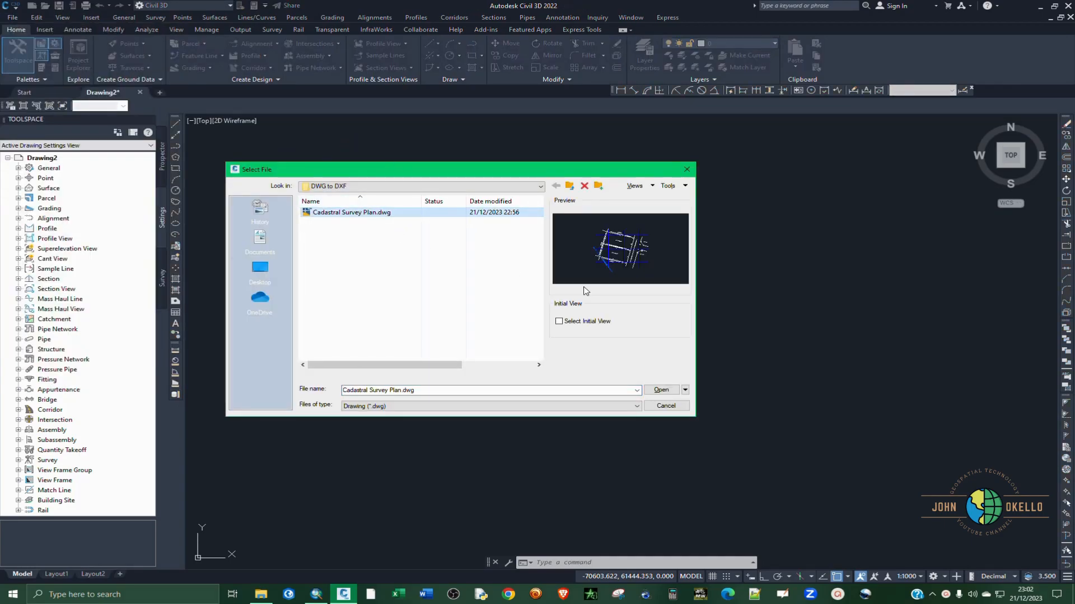
pyautogui.click(660, 390)
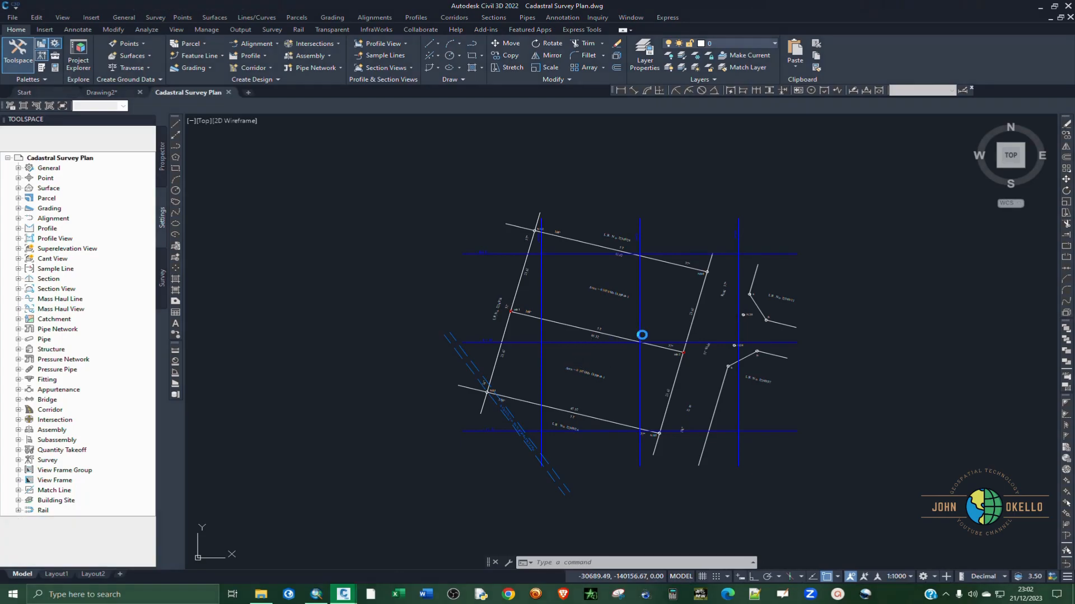
pyautogui.scroll(2, 636, 276)
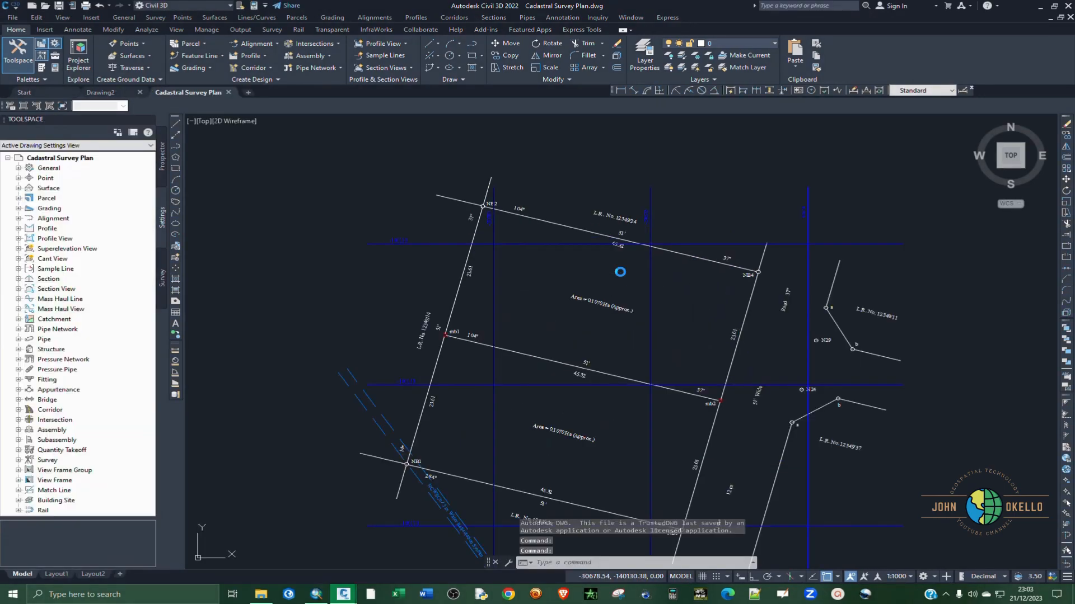
pyautogui.scroll(2, 547, 272)
pyautogui.scroll(-2, 484, 223)
pyautogui.scroll(4, 475, 198)
pyautogui.scroll(-1, 454, 194)
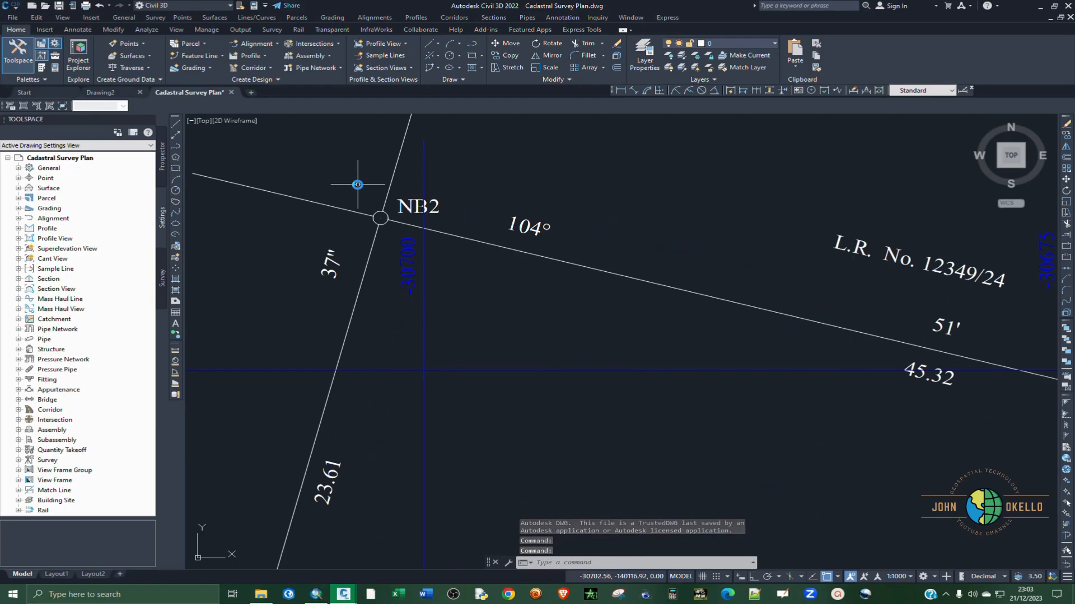
pyautogui.scroll(-2, 412, 182)
pyautogui.scroll(-4, 643, 197)
pyautogui.scroll(3, 748, 273)
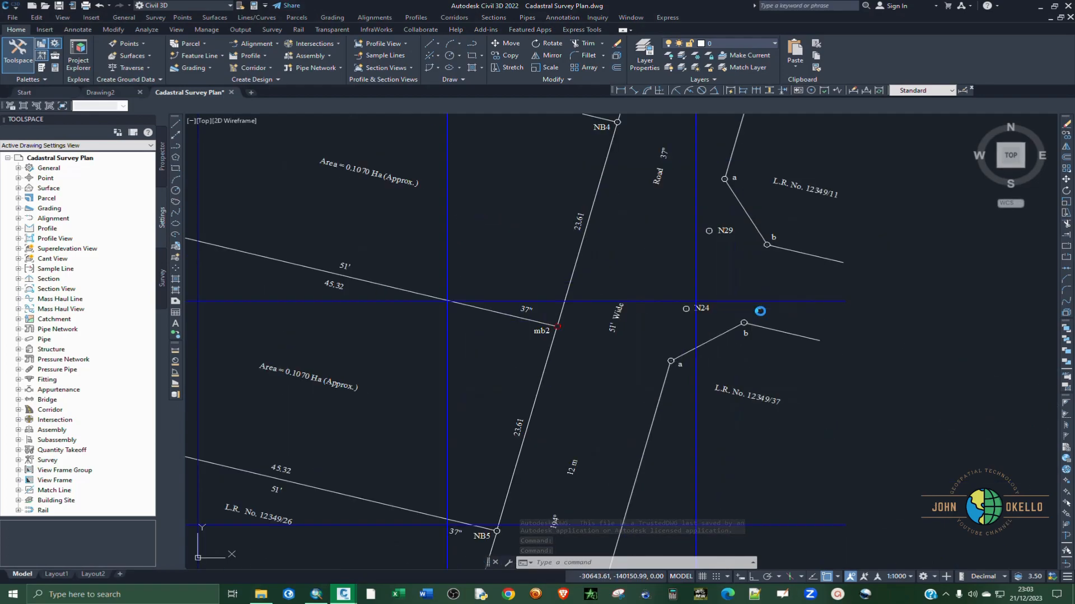
pyautogui.scroll(-2, 731, 300)
pyautogui.scroll(-1, 583, 324)
pyautogui.scroll(3, 522, 341)
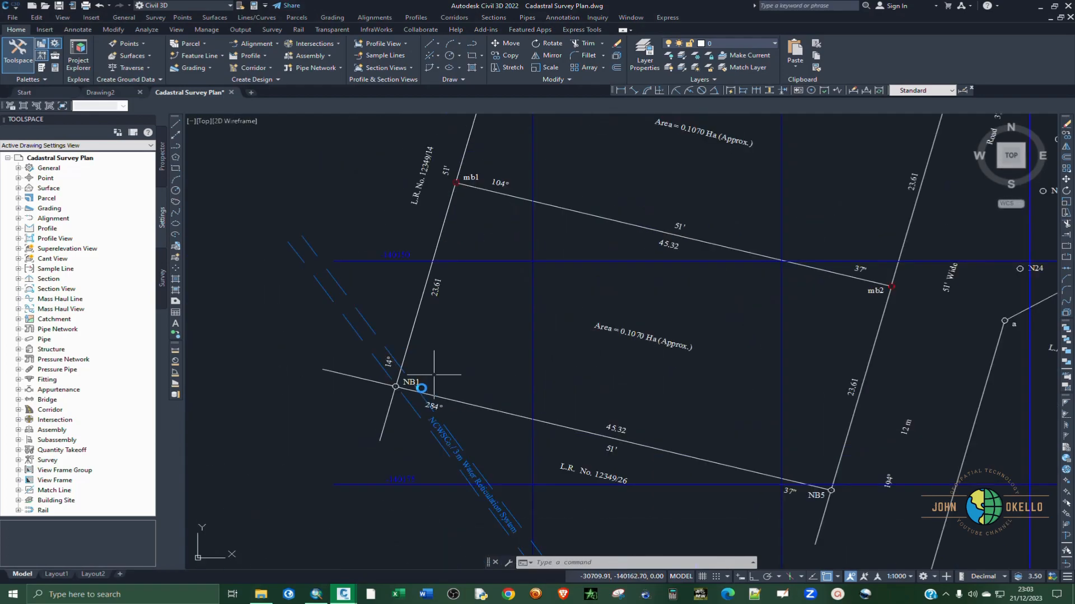
pyautogui.scroll(1, 420, 384)
pyautogui.scroll(-1, 372, 311)
pyautogui.scroll(-1, 462, 366)
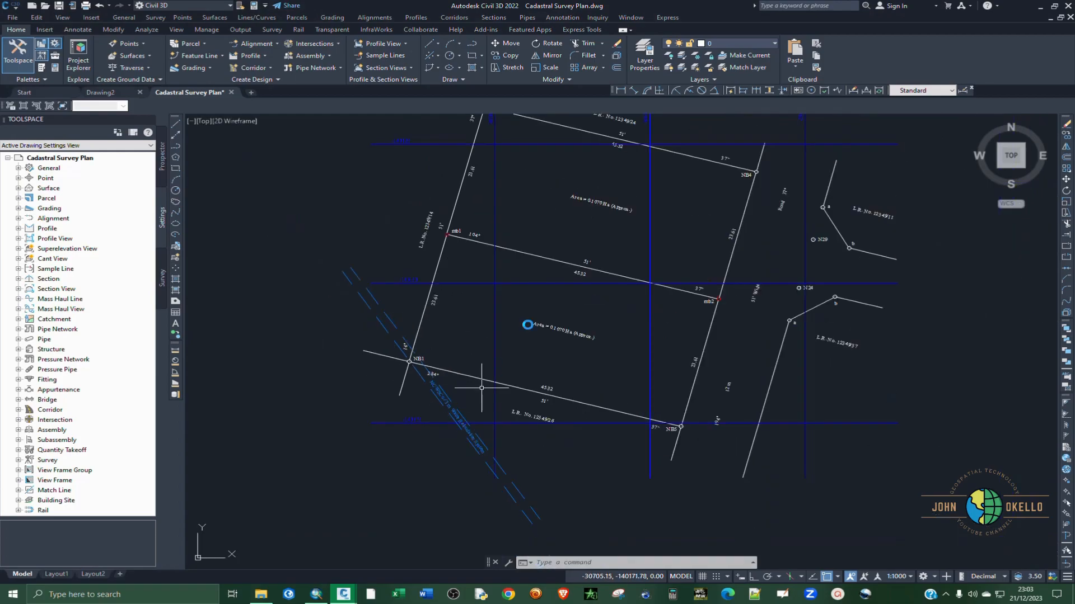
pyautogui.scroll(-1, 561, 297)
pyautogui.scroll(2, 578, 261)
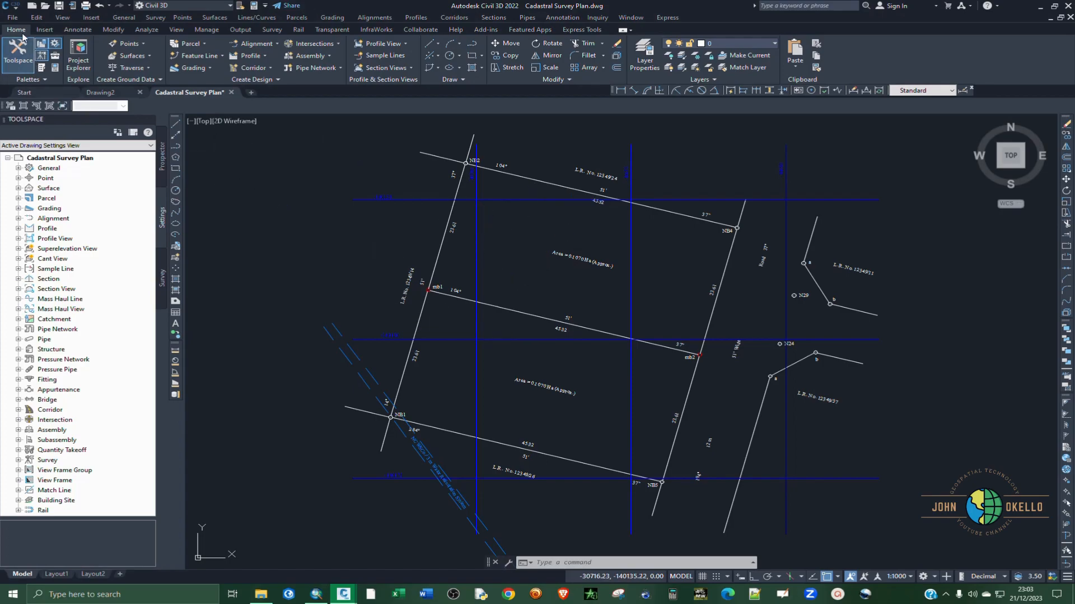
# - Save the drawing as Cadastral Survey Plan in AutoCAD 2018 DXF (*.dxf) format via Save As
pyautogui.click(14, 18)
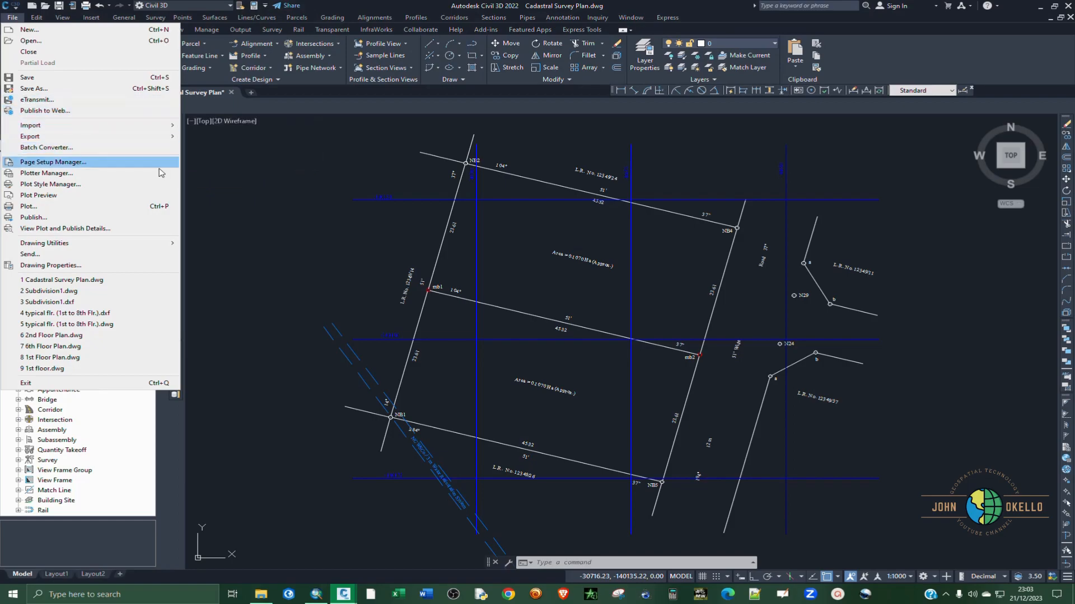
pyautogui.click(70, 94)
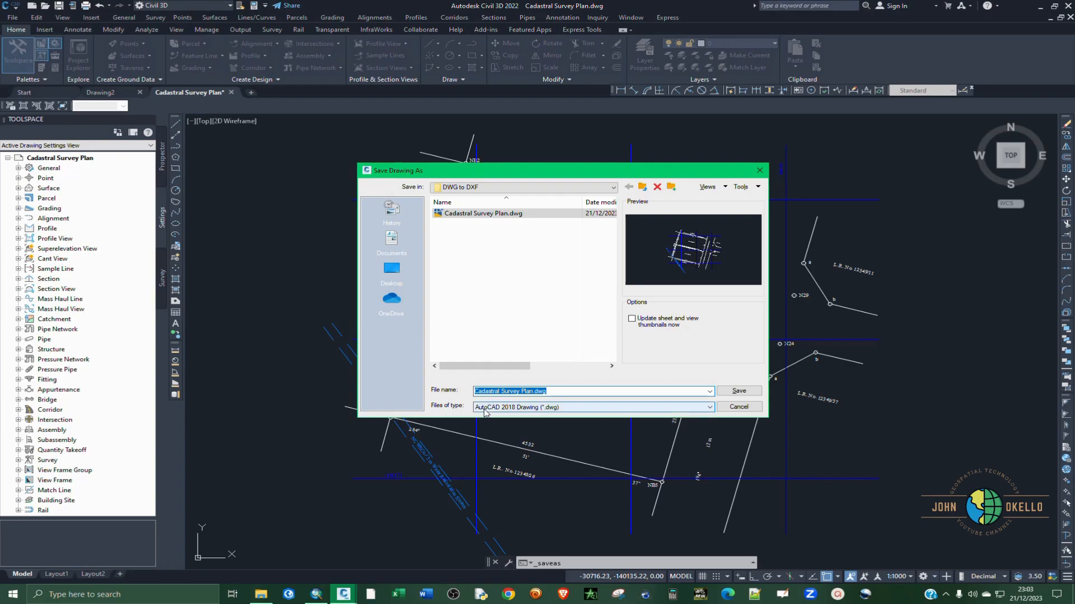
pyautogui.click(550, 409)
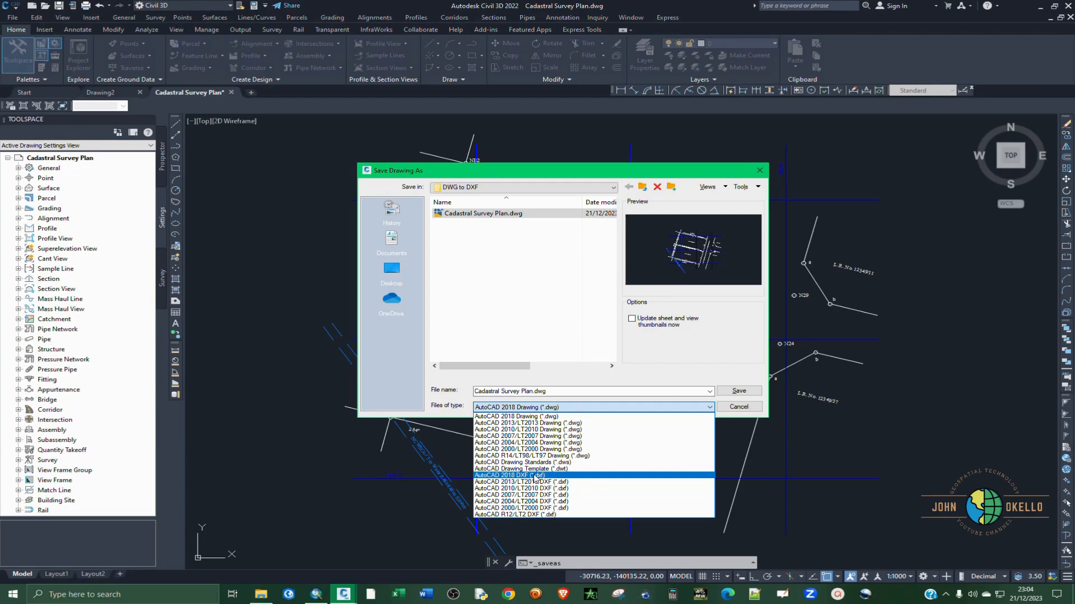
pyautogui.click(535, 475)
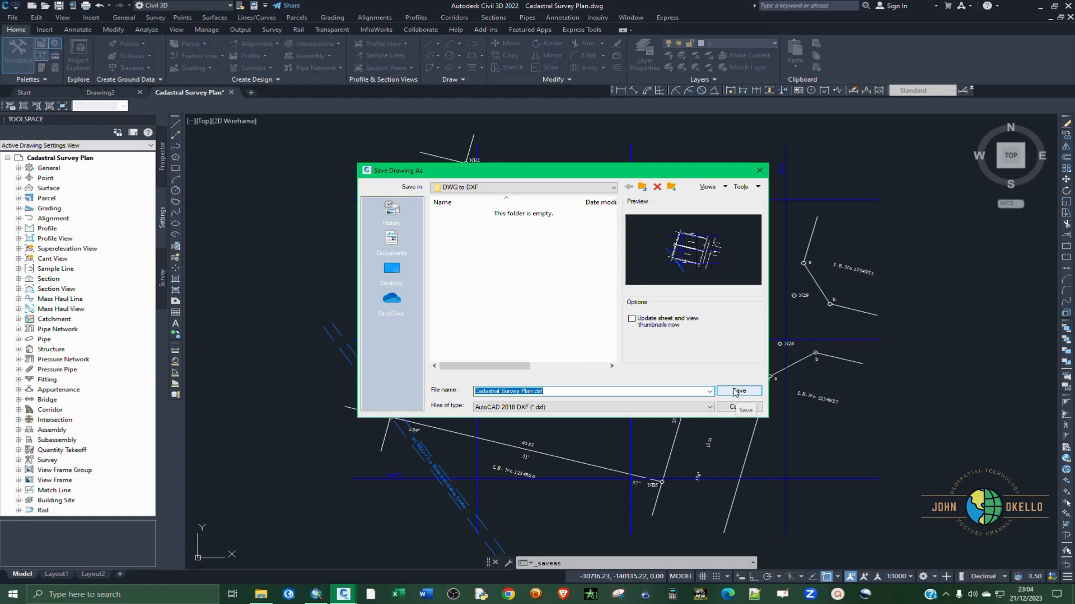
pyautogui.click(745, 394)
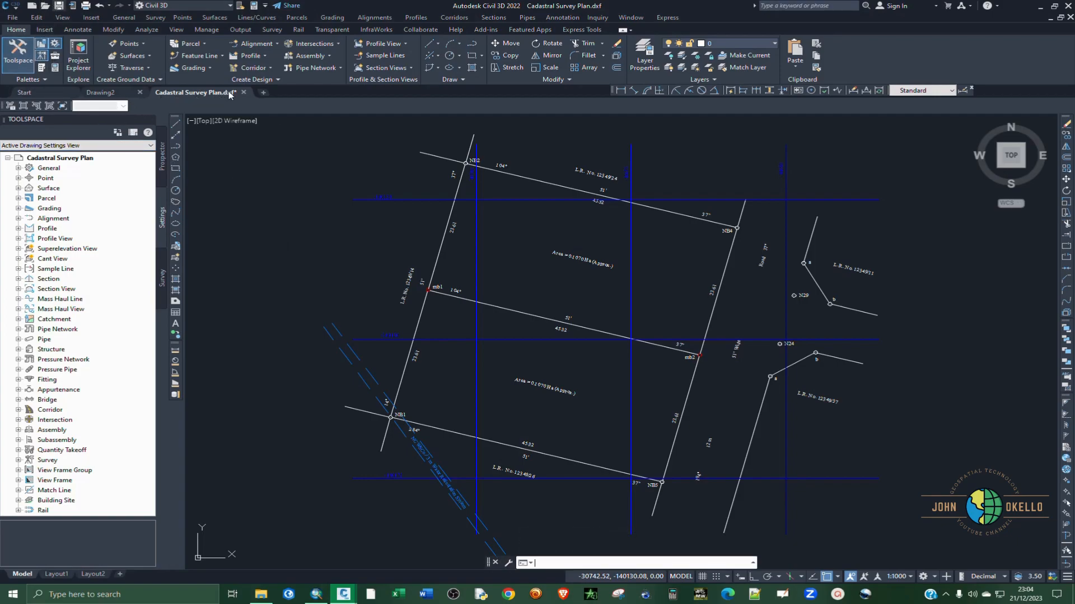
# - Quick-save the DXF, then close its tab answering No to converting to AutoCAD 2018 DWG
pyautogui.hotkey('ctrl', 's')
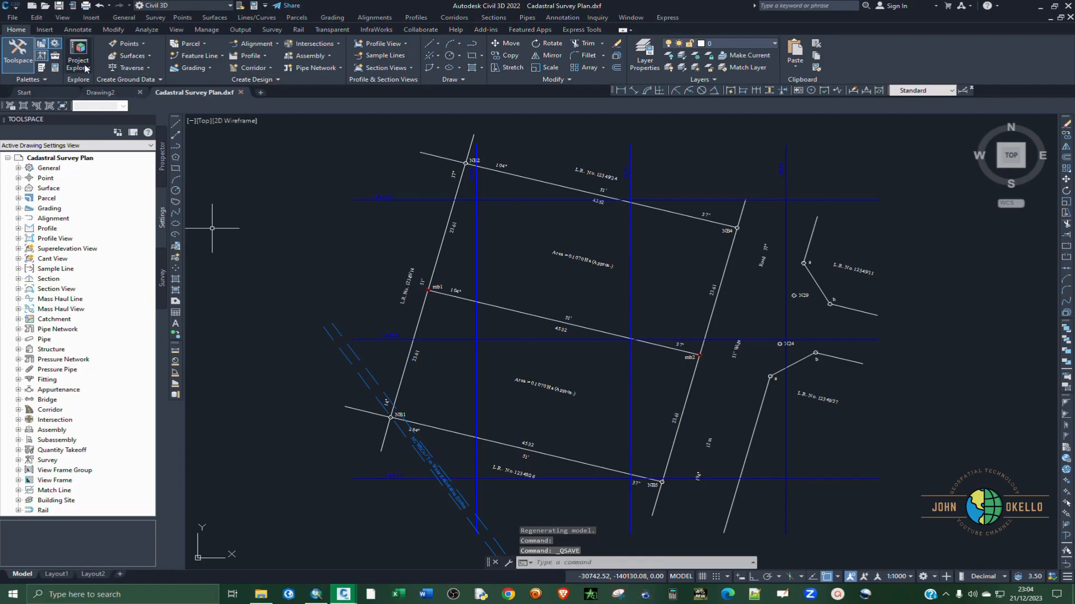
pyautogui.click(241, 93)
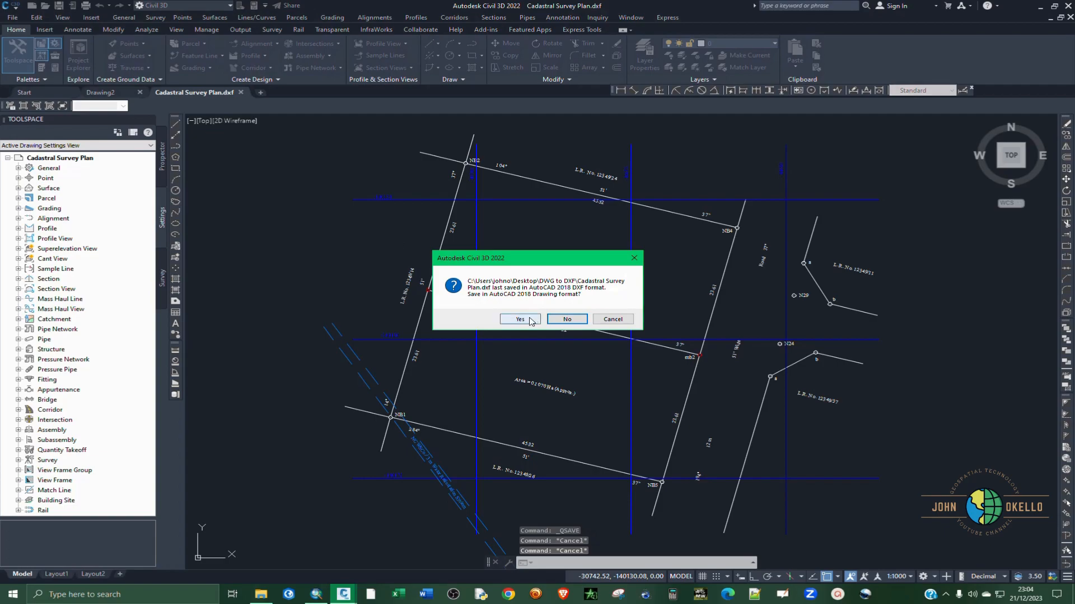
pyautogui.click(634, 257)
pyautogui.click(46, 5)
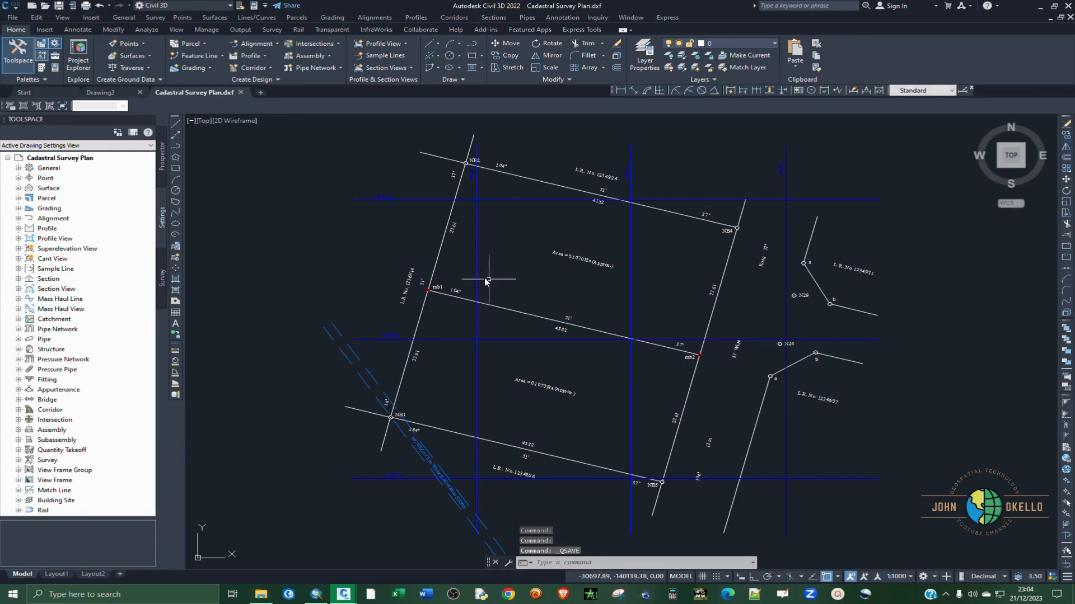
pyautogui.click(241, 94)
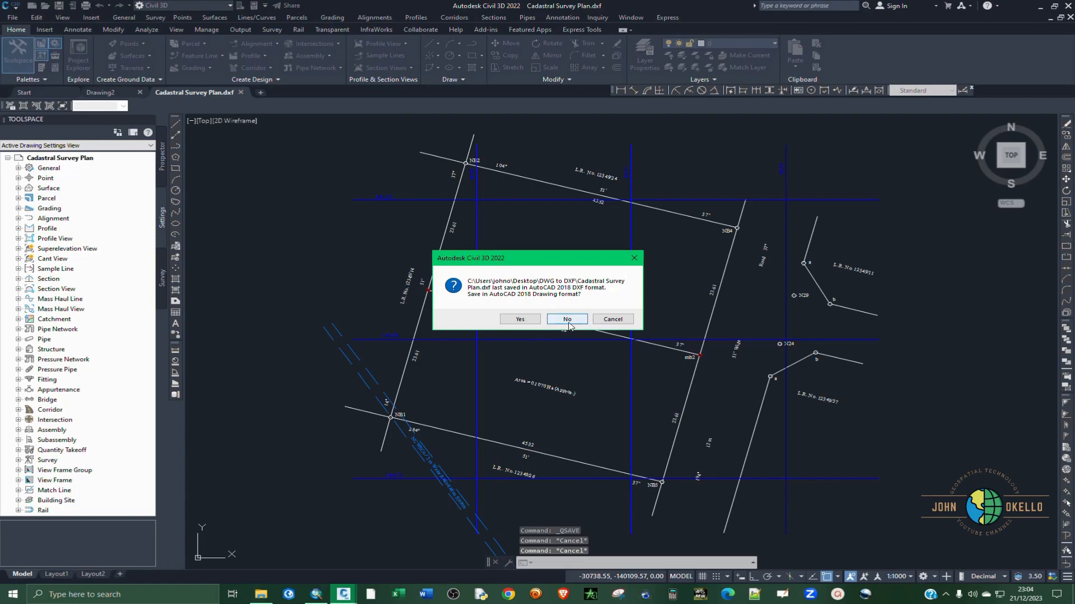
pyautogui.click(567, 319)
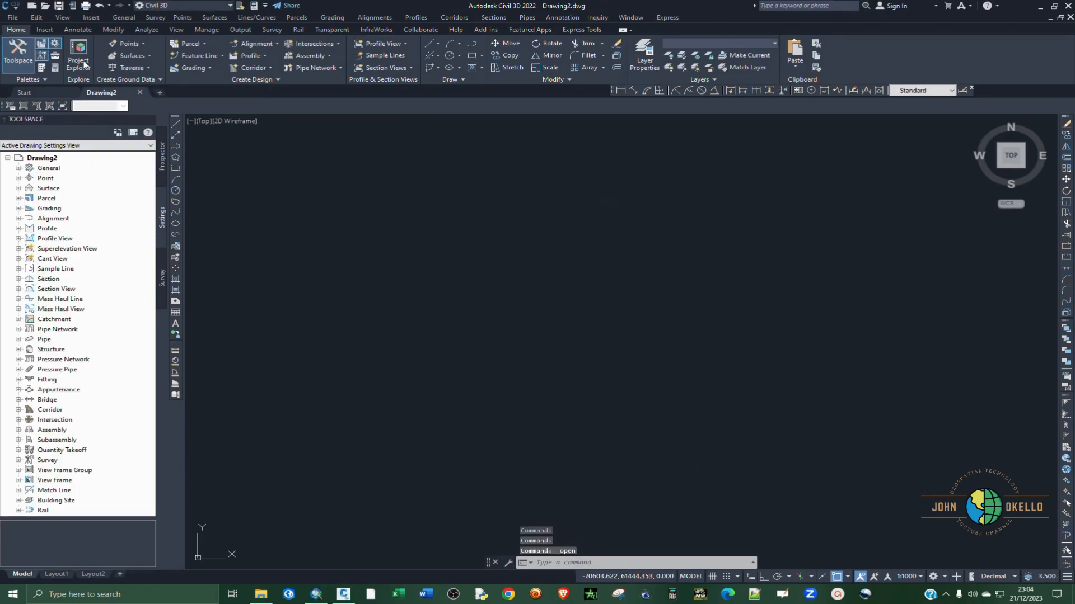
# - Reopen Cadastral Survey Plan.dxf with Files of type set to DXF (*.dxf)
pyautogui.click(13, 18)
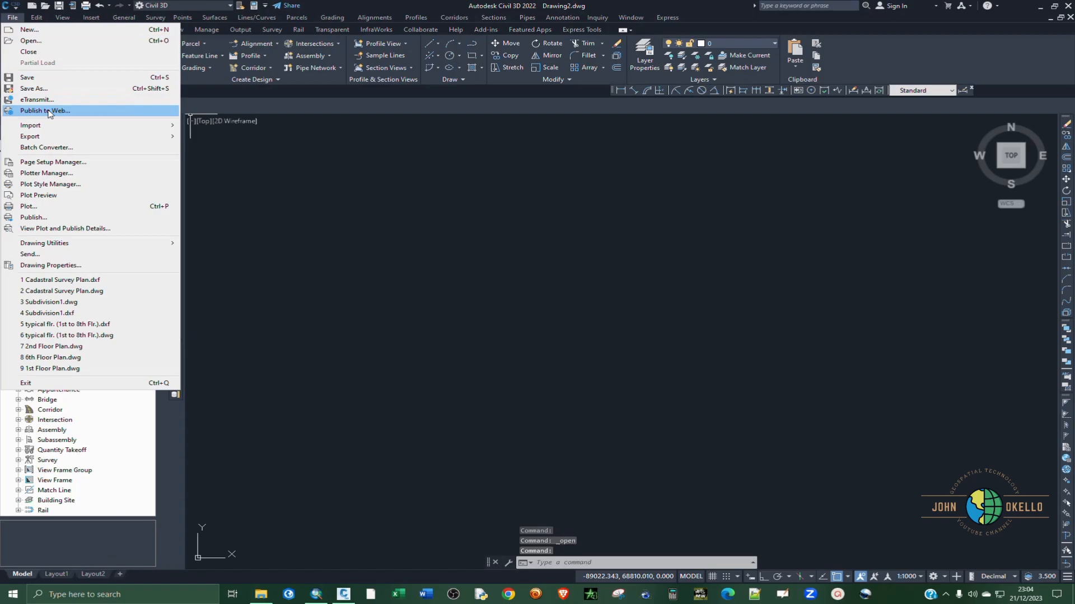
pyautogui.click(35, 43)
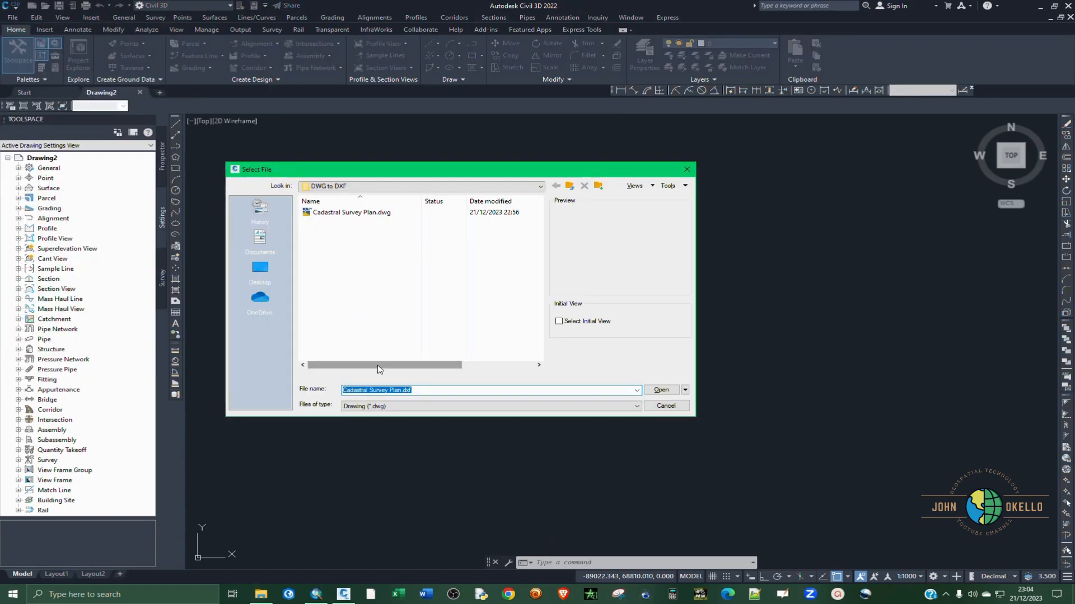
pyautogui.click(400, 406)
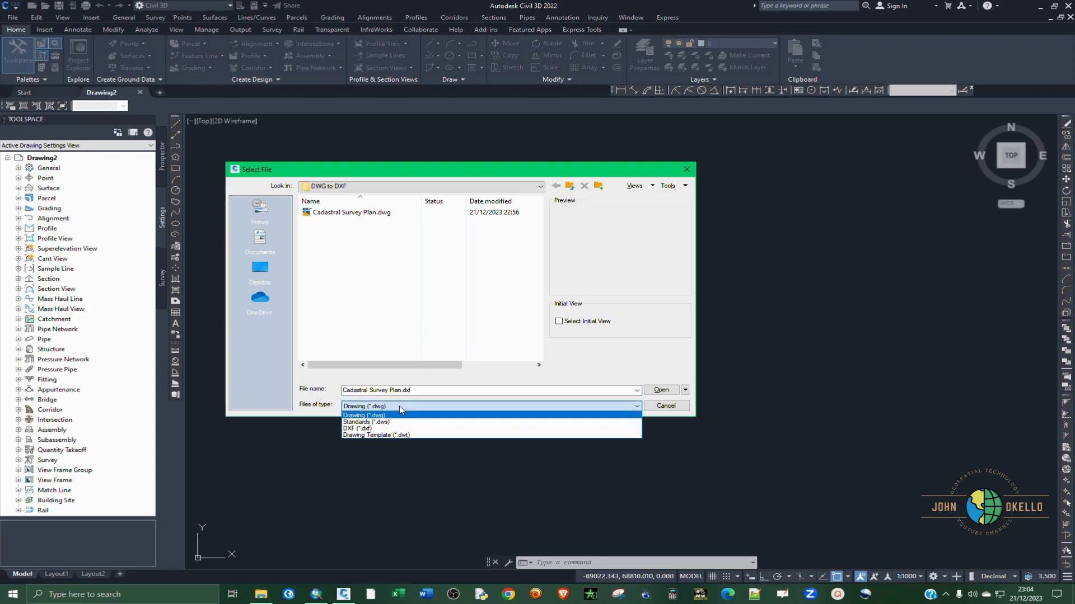
pyautogui.click(377, 429)
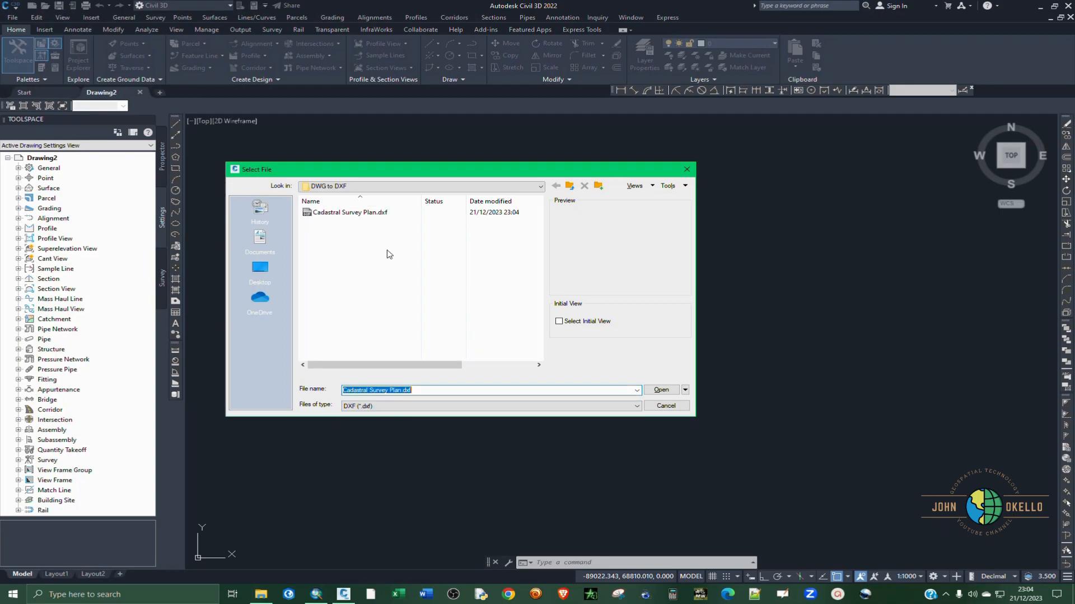
pyautogui.click(662, 390)
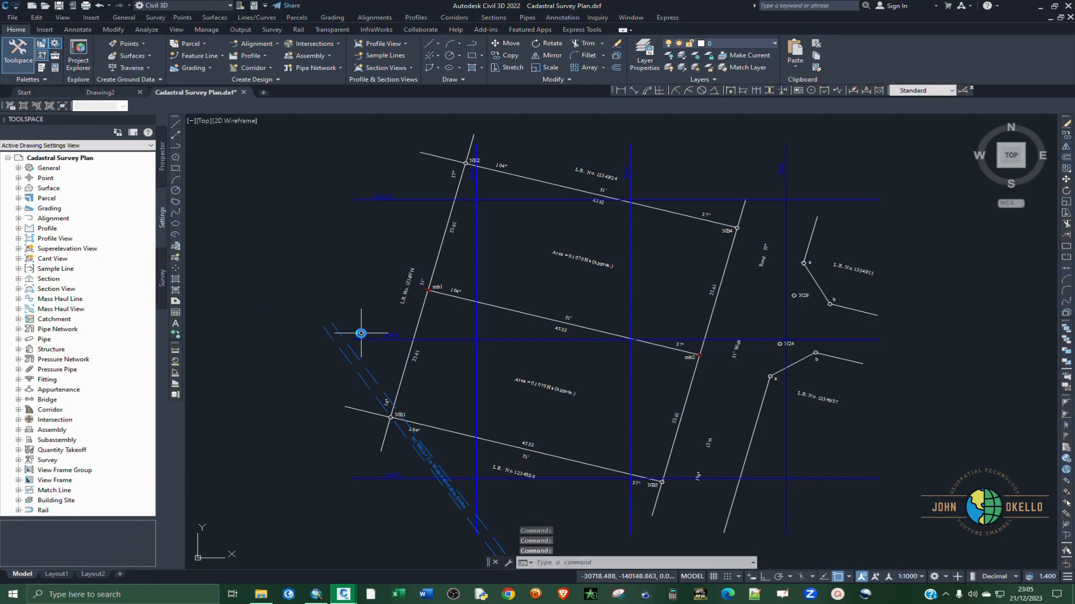
# - Cancel the proposed DWG save-as of the DXF and start opening another drawing
pyautogui.click(59, 5)
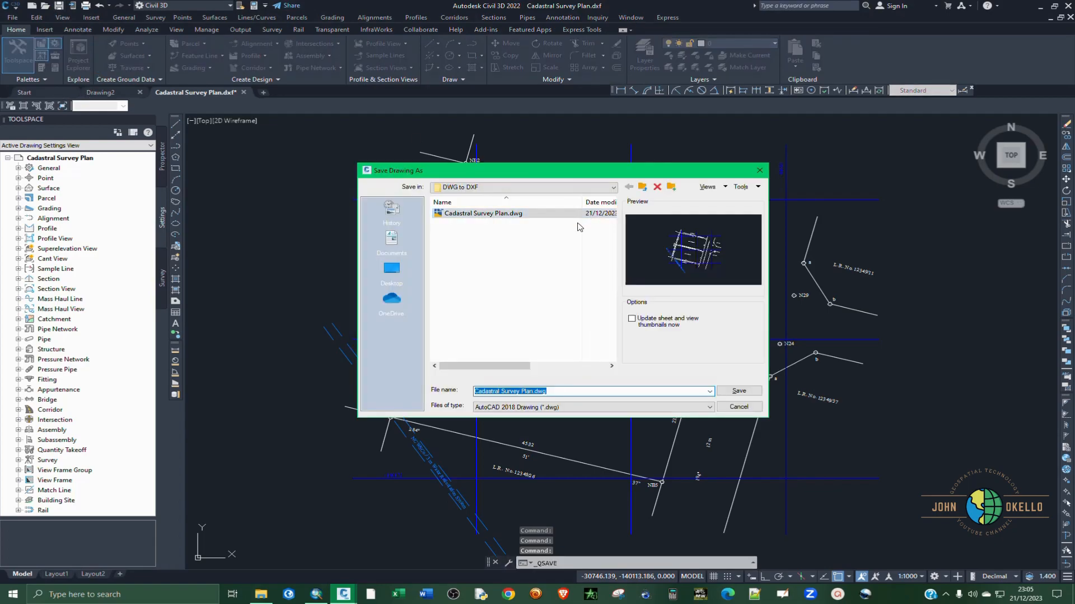
pyautogui.click(759, 170)
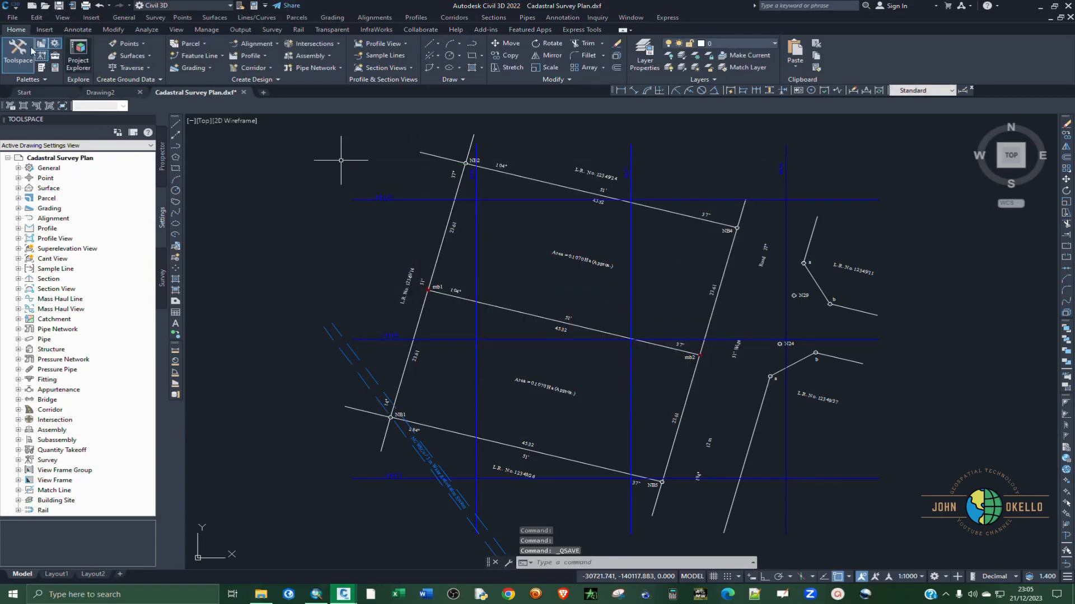
pyautogui.click(13, 17)
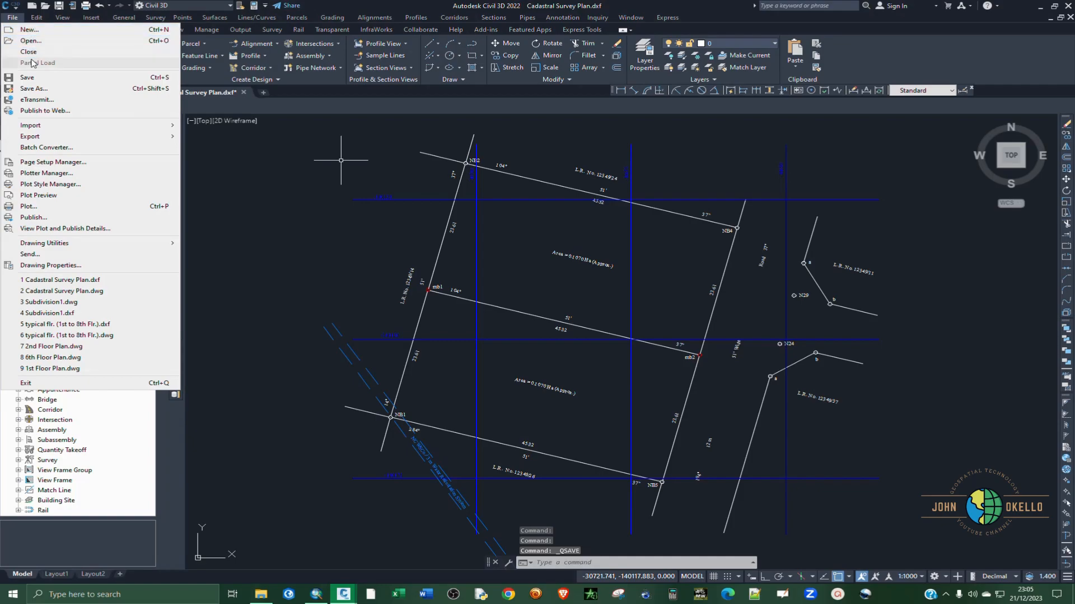
pyautogui.click(33, 42)
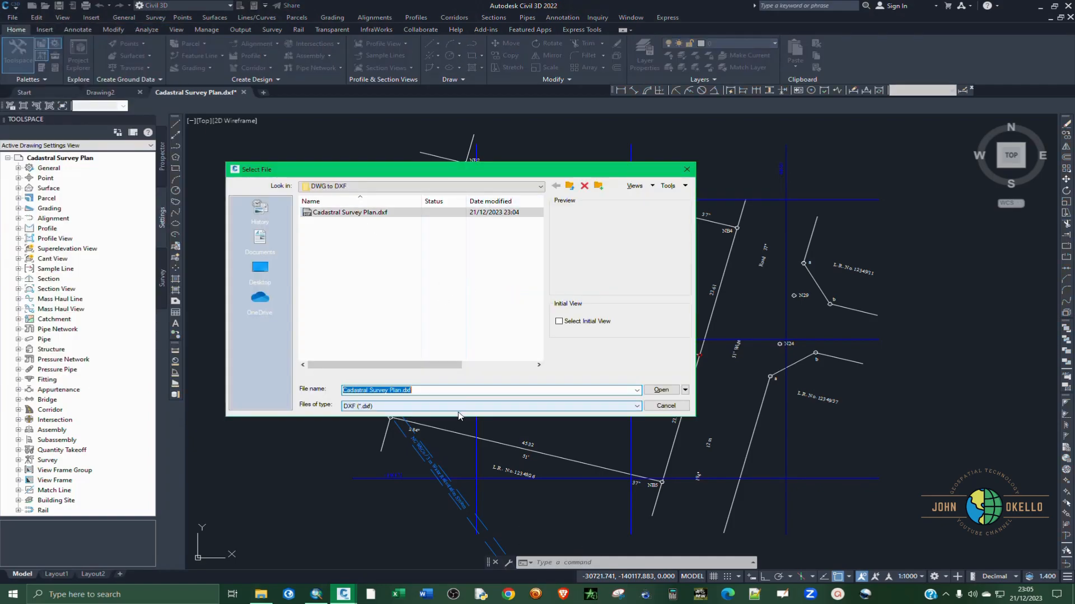
# - Open the original Cadastral Survey Plan.dwg alongside, then return to the DXF drawing tab
pyautogui.click(444, 407)
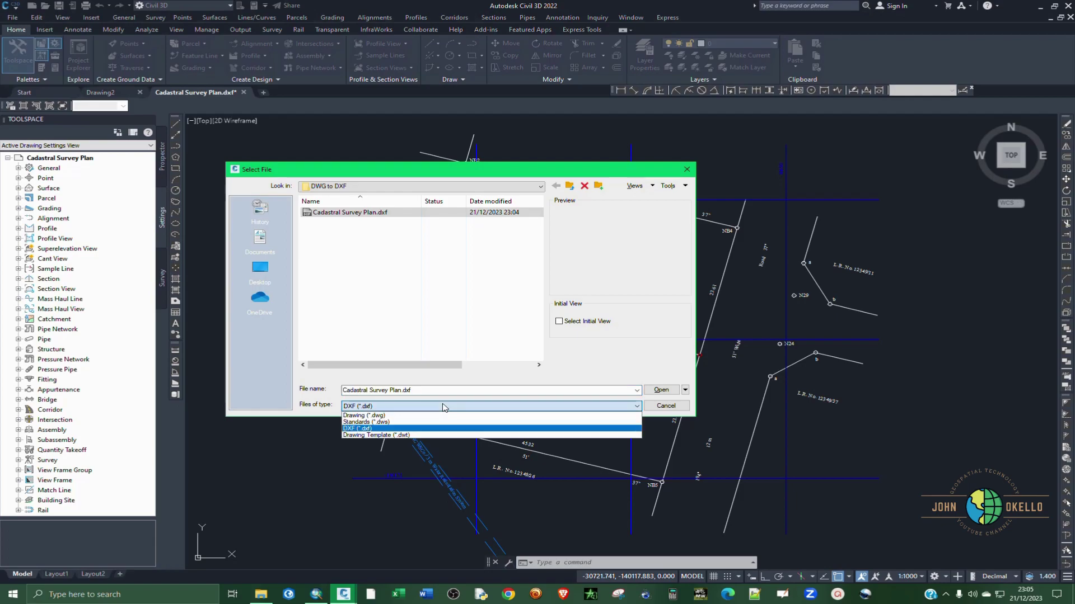
pyautogui.click(394, 417)
pyautogui.click(346, 215)
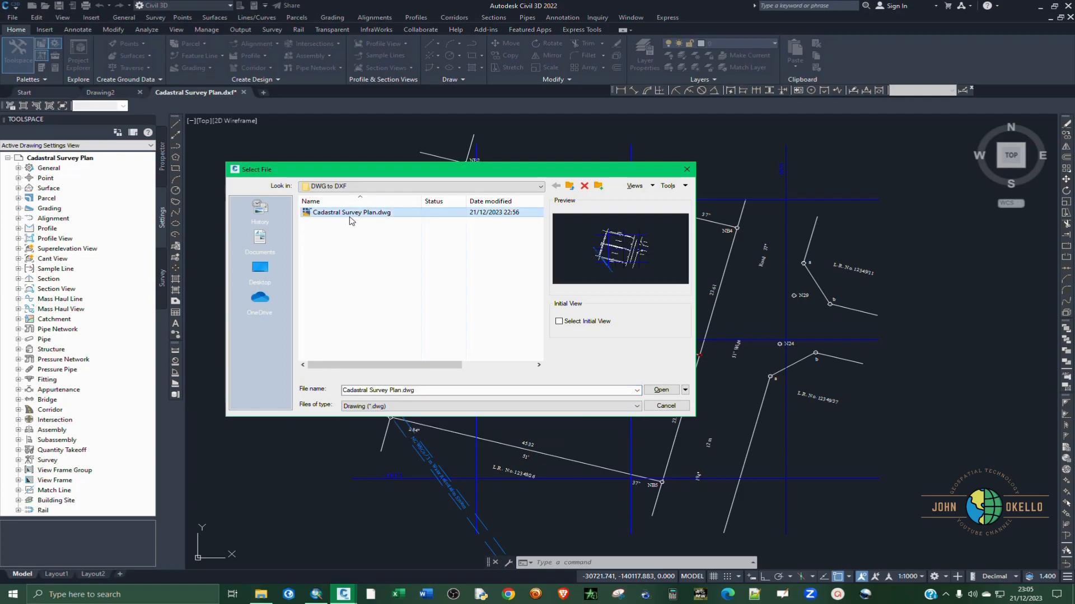
pyautogui.click(662, 393)
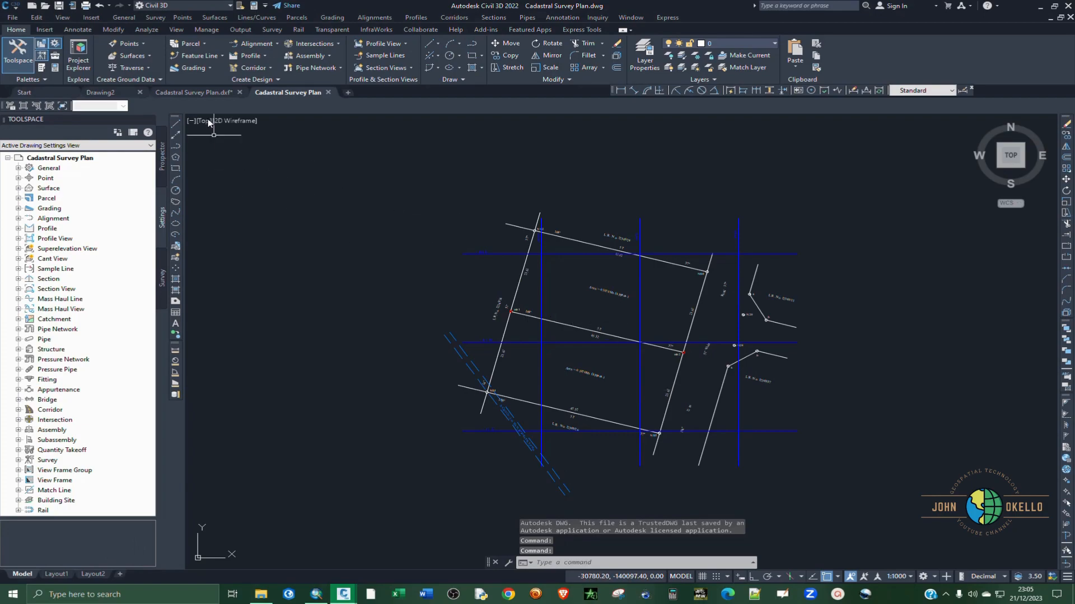
pyautogui.click(202, 93)
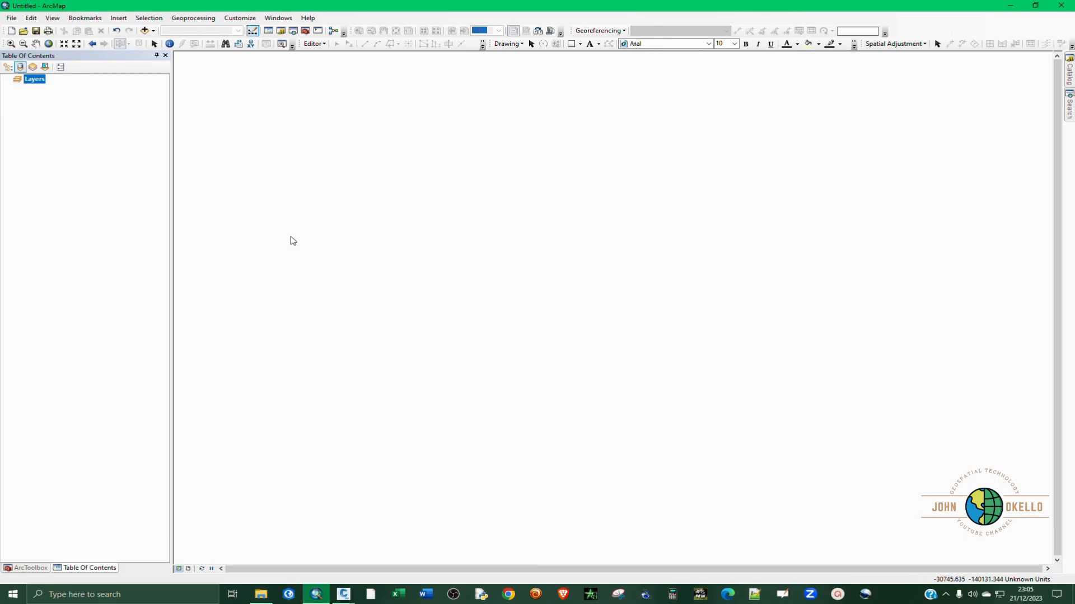
pyautogui.moveTo(343, 595)
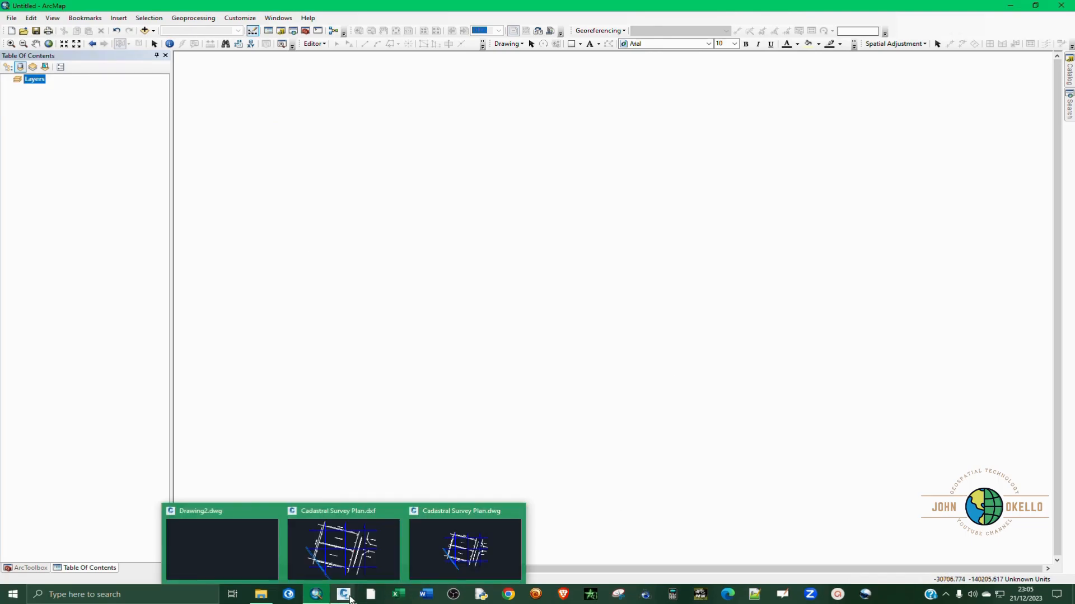
pyautogui.click(357, 561)
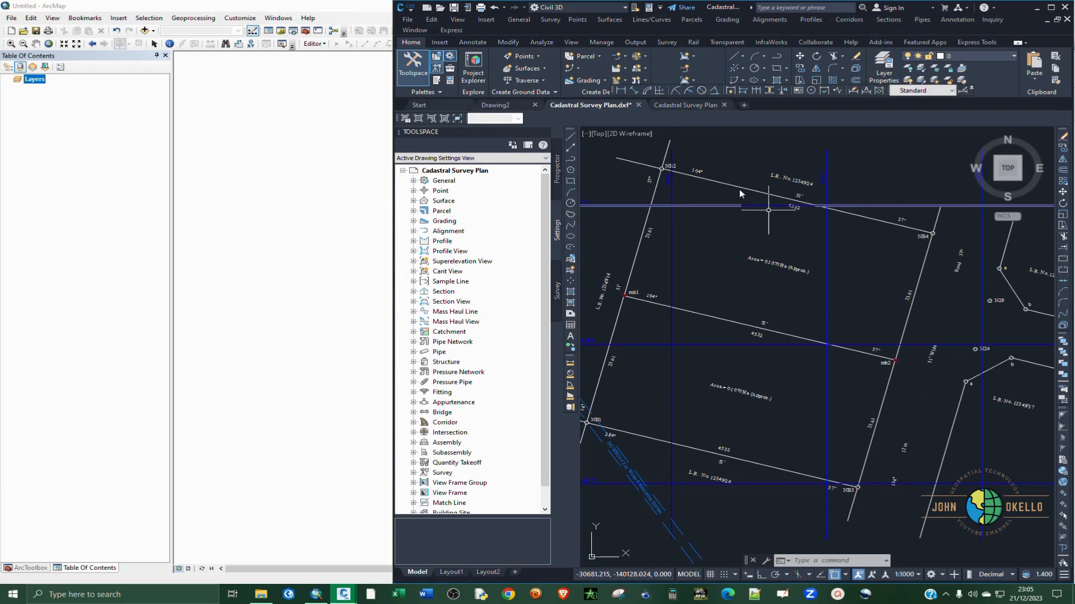
pyautogui.click(1037, 8)
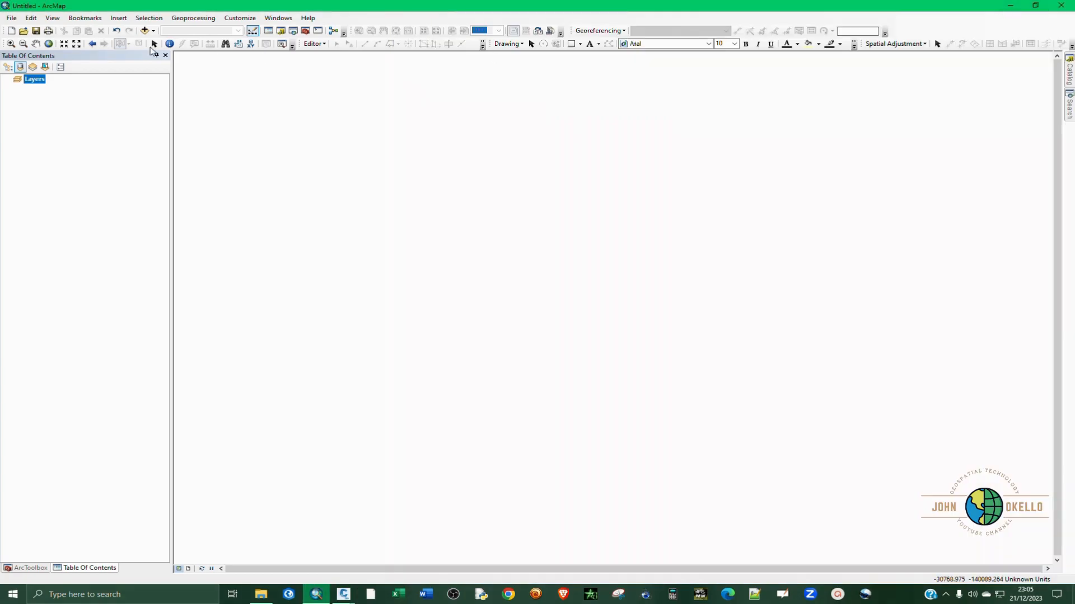
pyautogui.click(144, 30)
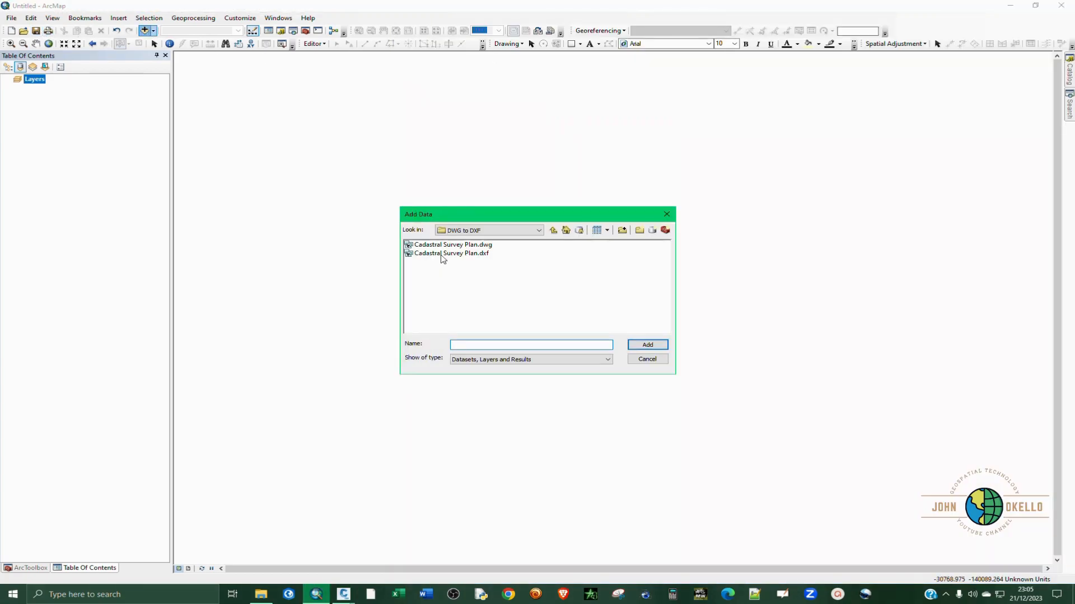
pyautogui.click(459, 254)
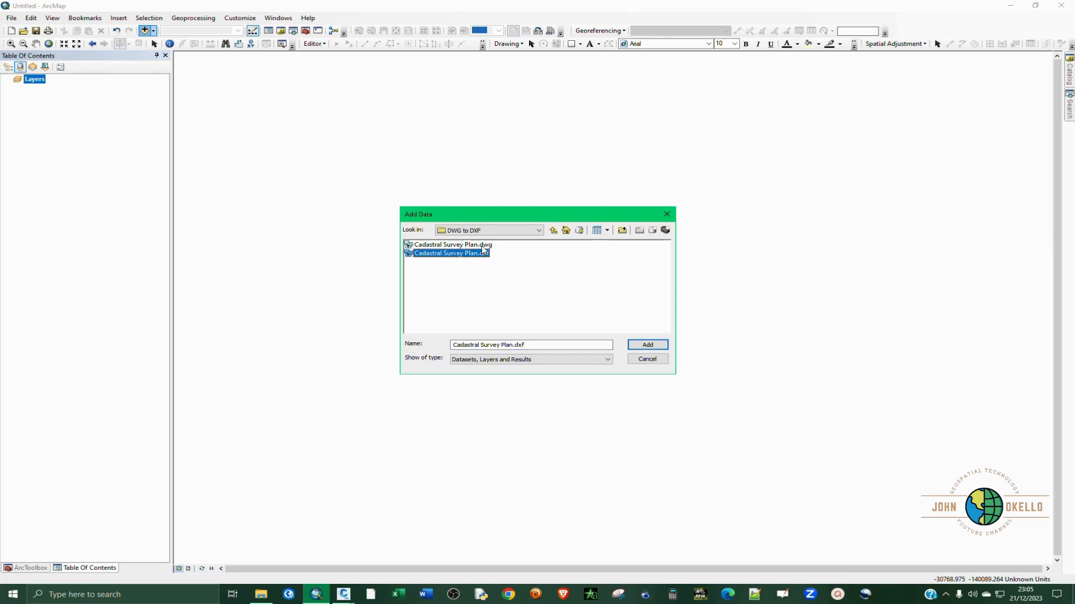
pyautogui.click(484, 245)
pyautogui.click(645, 346)
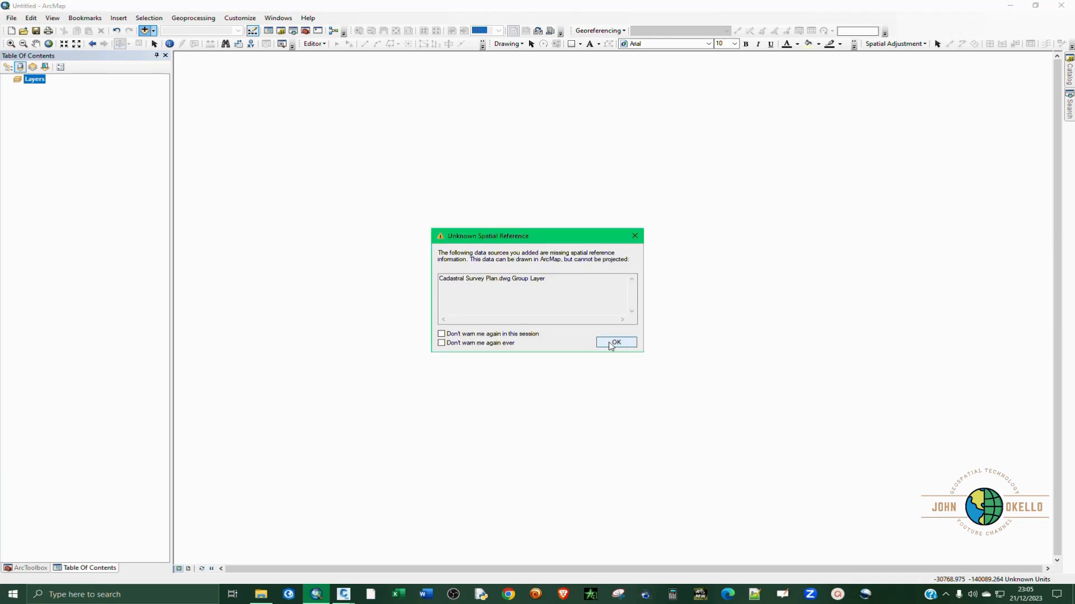
pyautogui.click(616, 343)
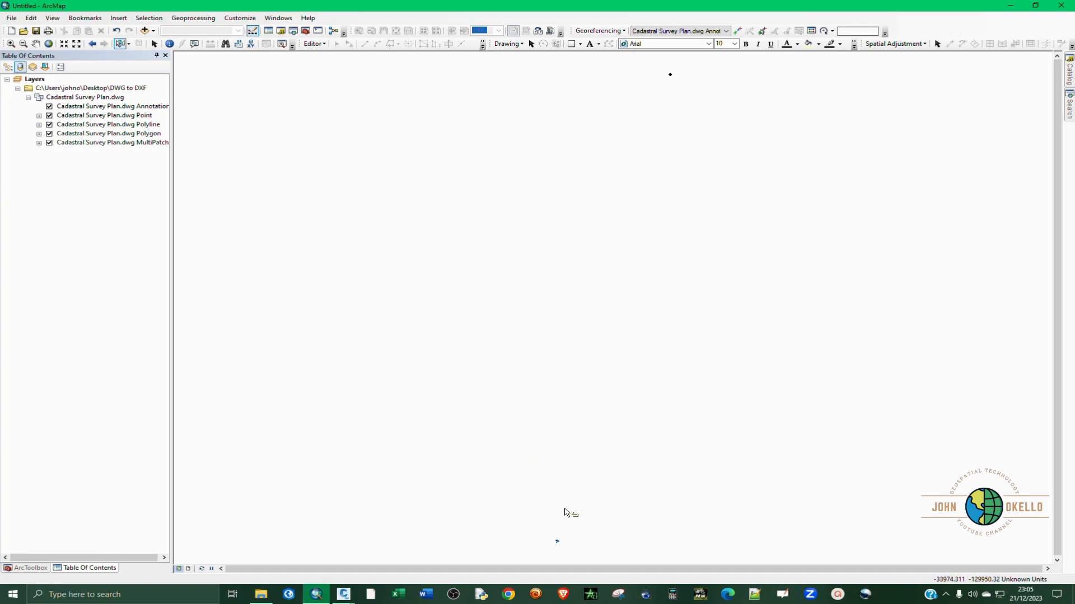
pyautogui.click(124, 88)
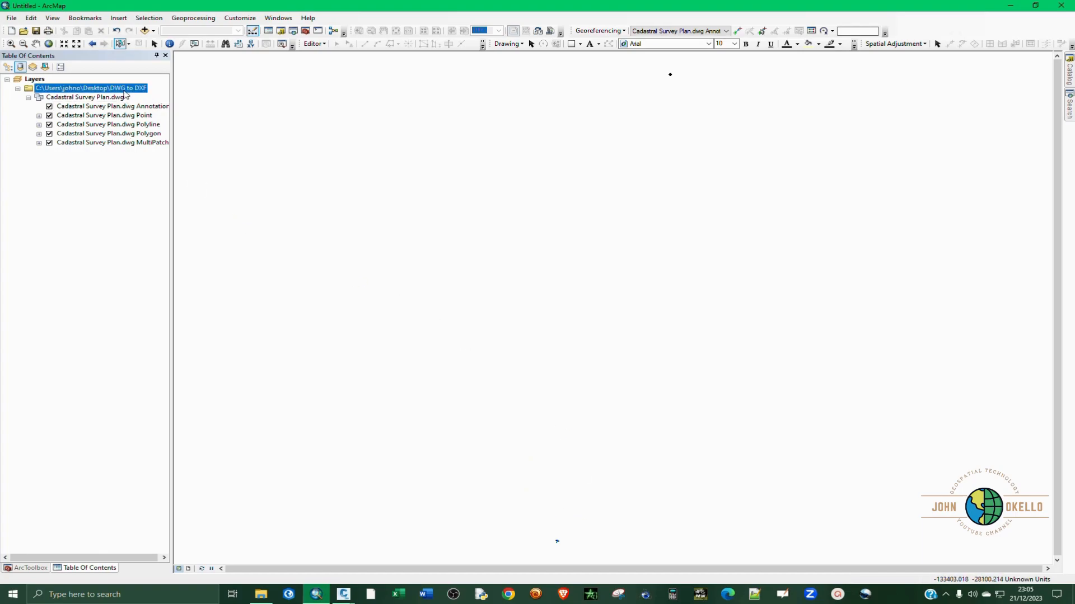
pyautogui.rightClick(124, 88)
# - Remove the DWG layers and add Cadastral Survey Plan.dxf, accepting the missing spatial reference warning
pyautogui.click(150, 95)
pyautogui.click(145, 31)
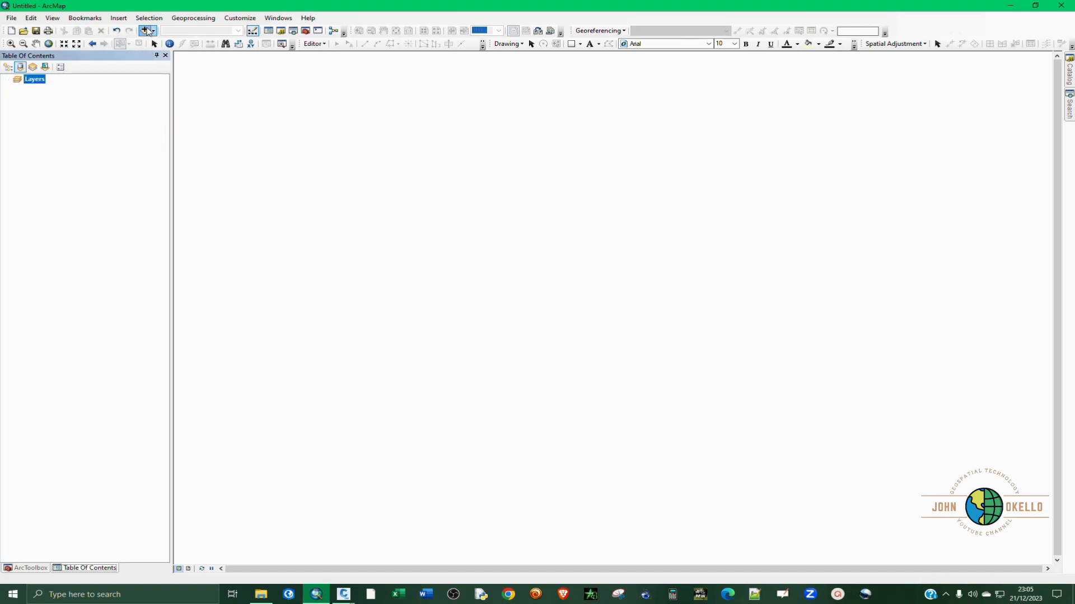
pyautogui.click(468, 254)
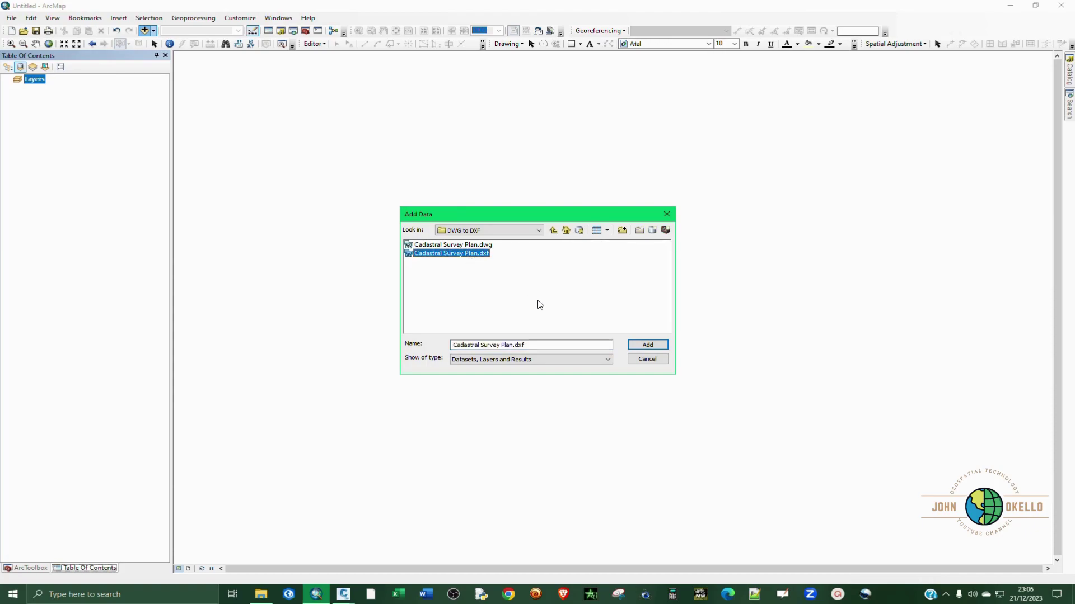
pyautogui.click(633, 350)
pyautogui.click(618, 342)
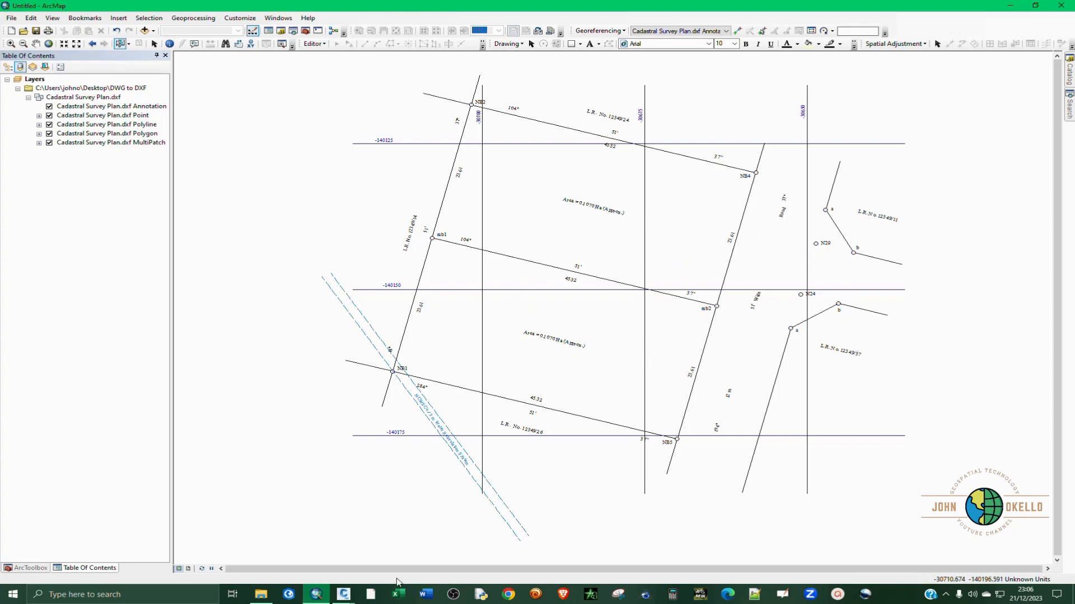
# - Compare with the DXF drawing in Civil 3D, then minimize Civil 3D to show the ArcMap map
pyautogui.click(344, 595)
pyautogui.click(344, 569)
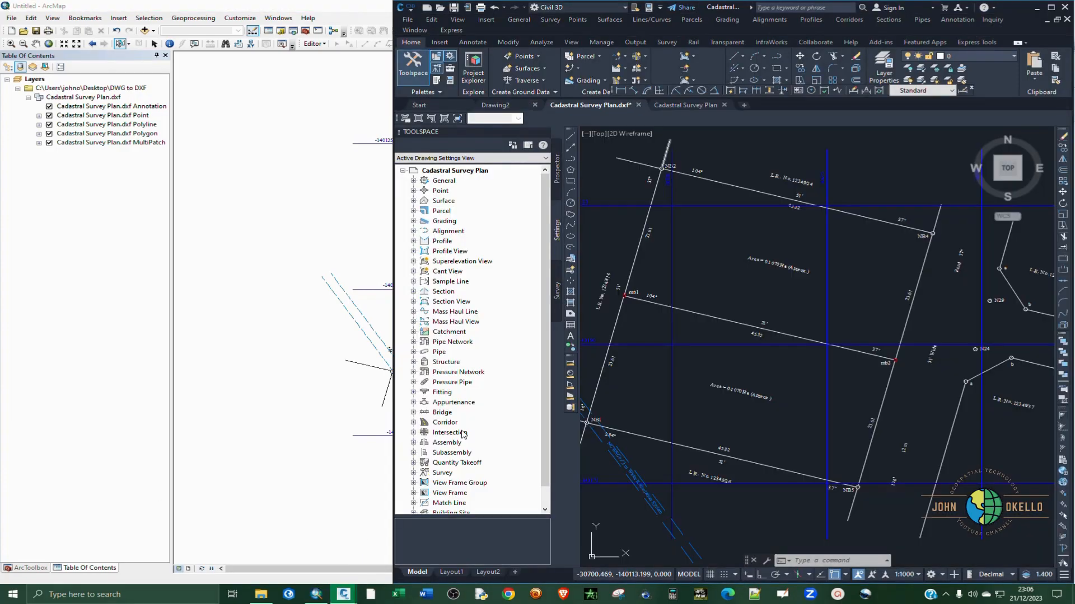
pyautogui.scroll(-2, 791, 362)
pyautogui.scroll(-1, 790, 364)
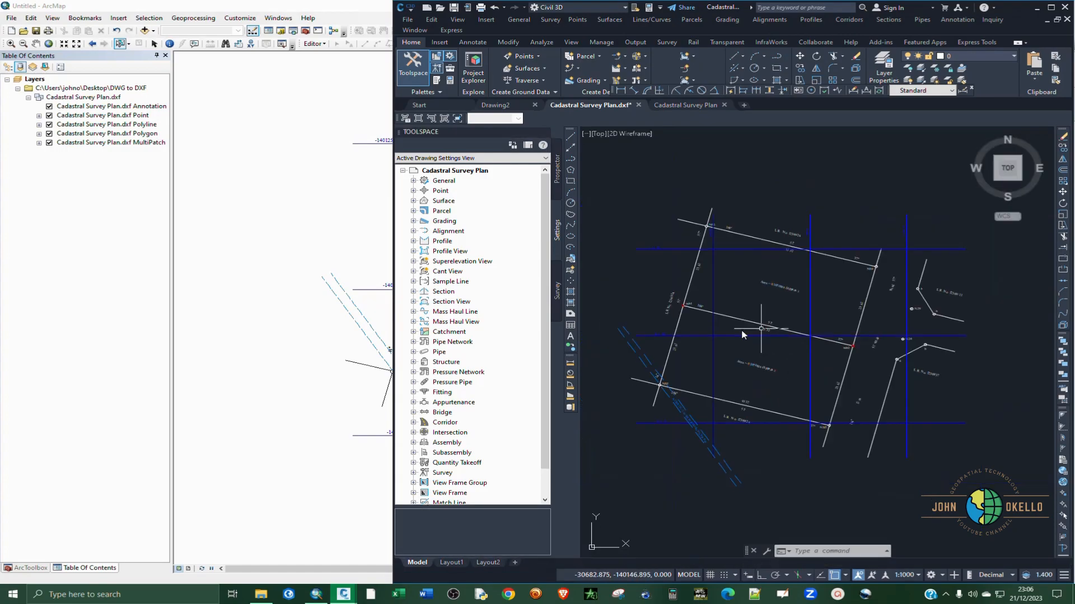
pyautogui.click(1036, 7)
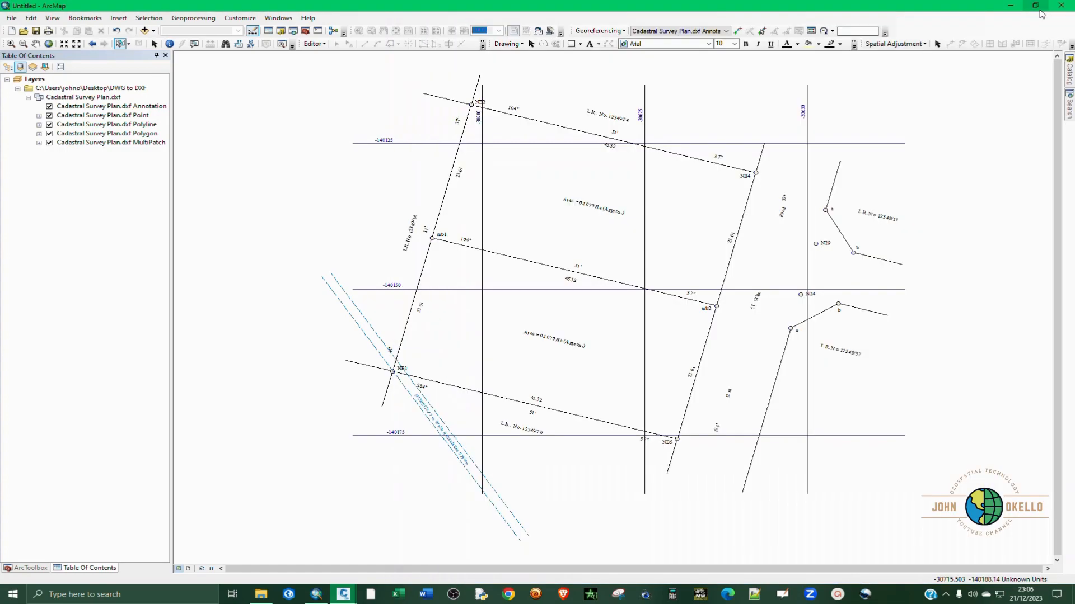